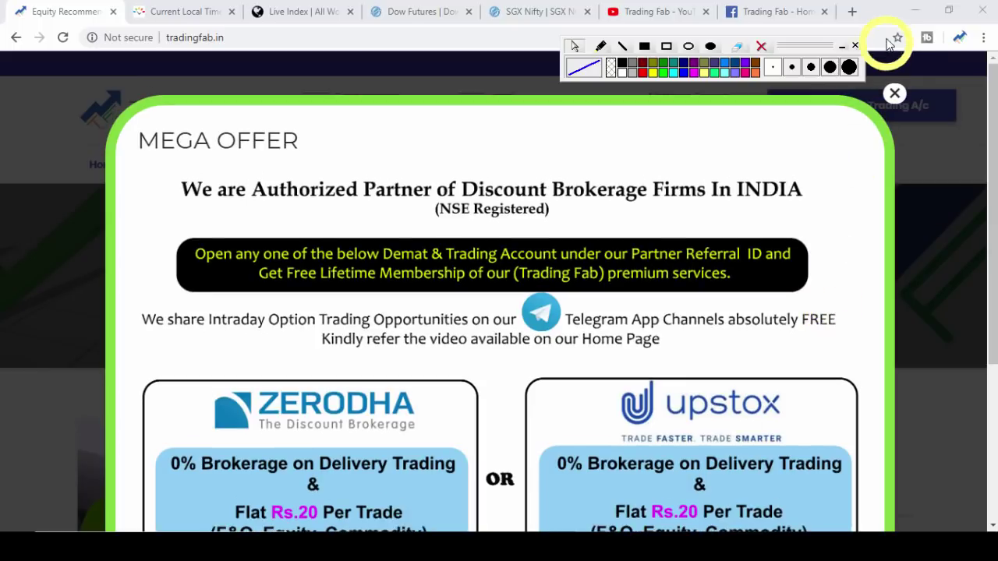
- Dismiss the Mega Offer pop-up and bring up the current local time page for Pune
{"action": "left_click", "coordinate": [895, 86]}
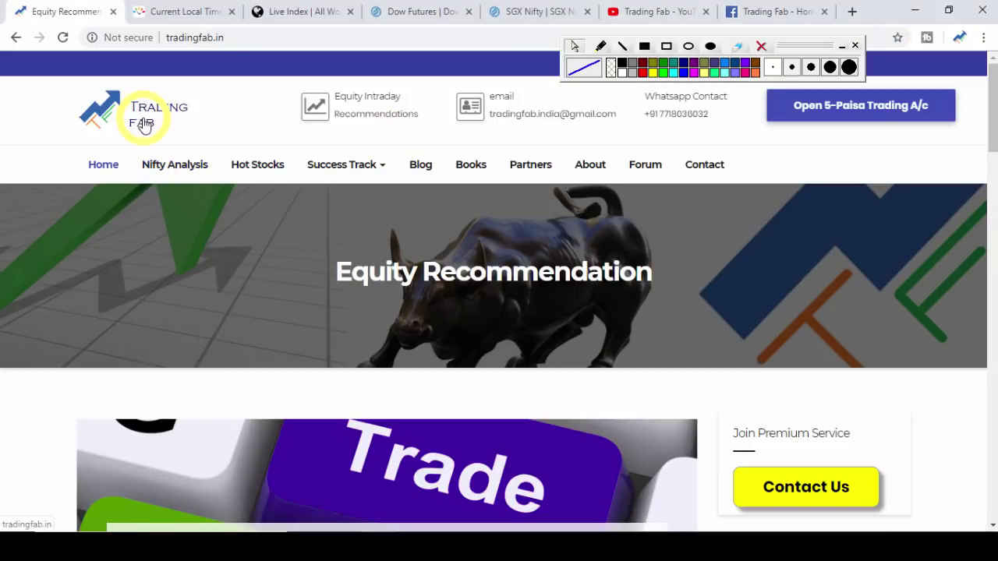
{"action": "left_click", "coordinate": [177, 12]}
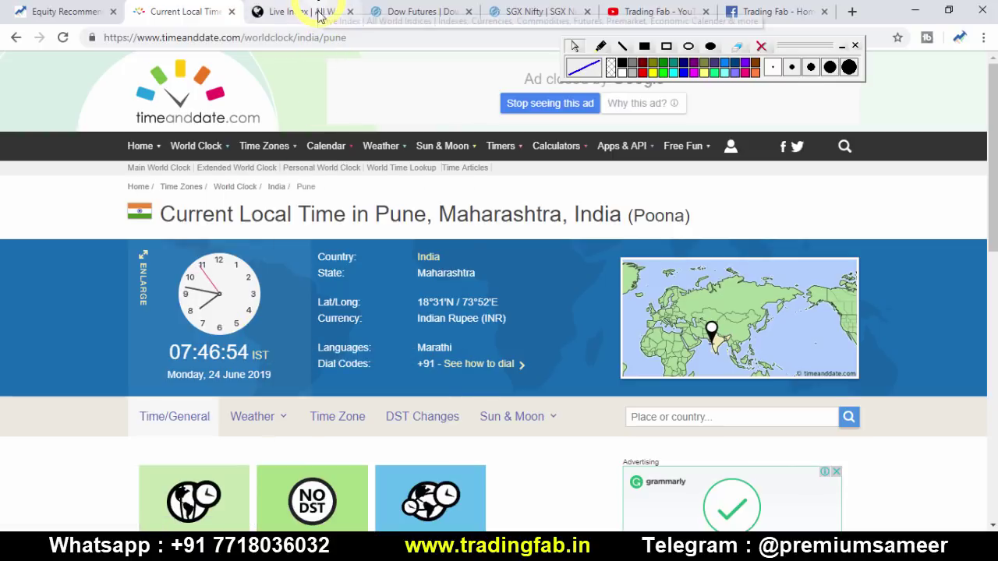
- Review the previous session's Nifty levels in the image 21-06-19 post nifty.jpg in Photos, and return to the browser
{"action": "key", "text": "alt+Tab"}
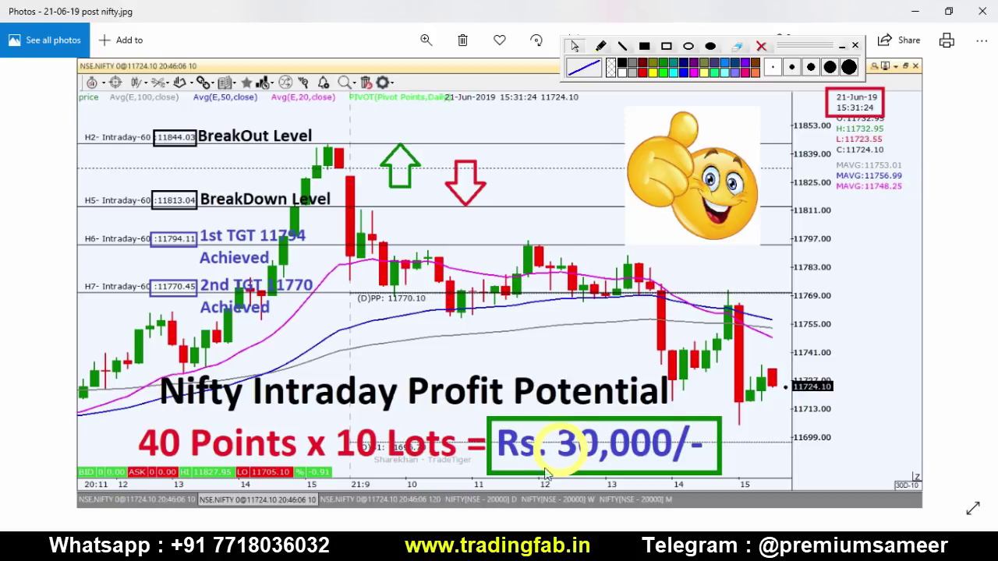
{"action": "key", "text": "alt+Tab"}
- Check the world indices on liveindex.org and the live quotes for Dow Futures and SGX Nifty
{"action": "left_click", "coordinate": [287, 11]}
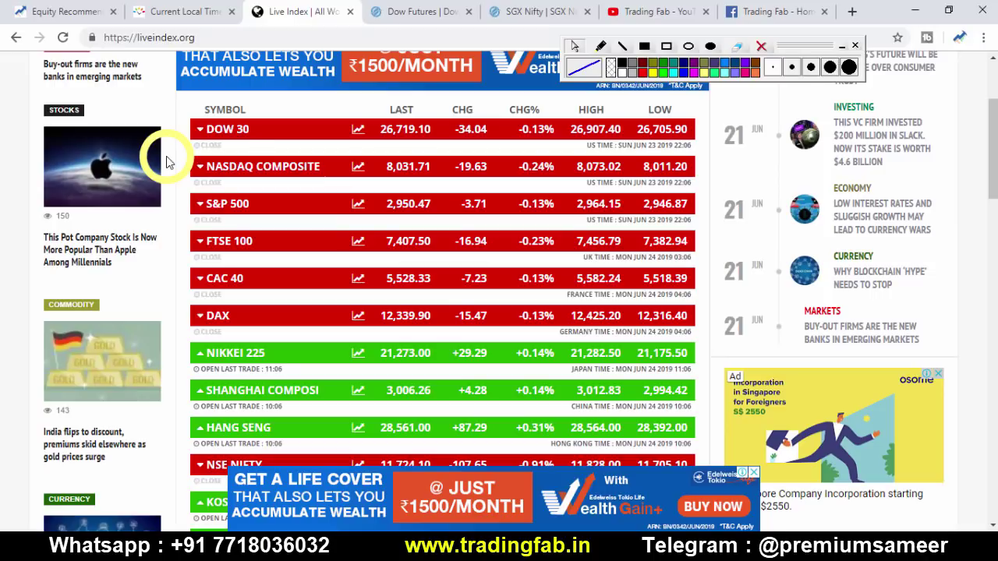
{"action": "left_click", "coordinate": [219, 248]}
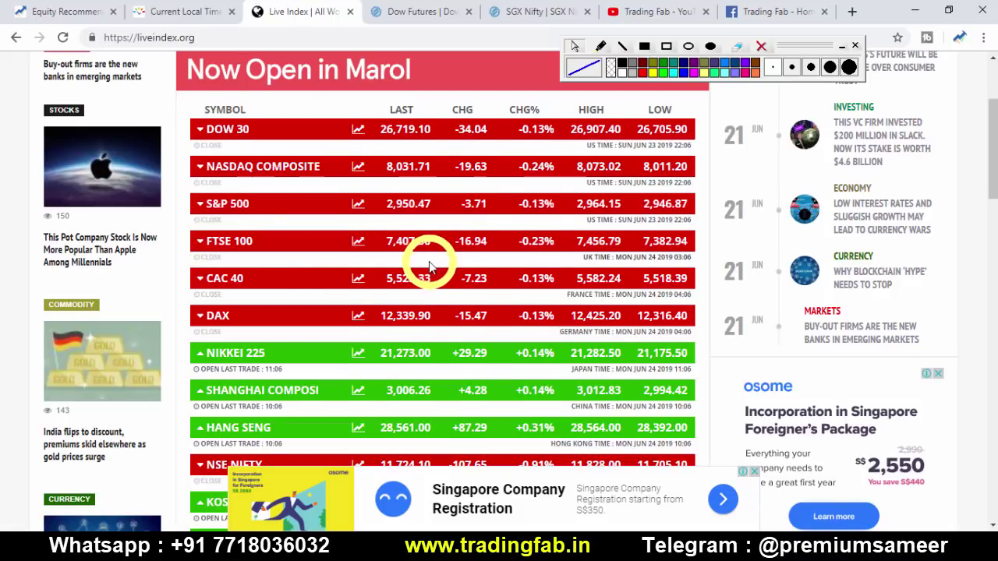
{"action": "scroll", "coordinate": [429, 265], "scroll_direction": "down", "scroll_amount": 1}
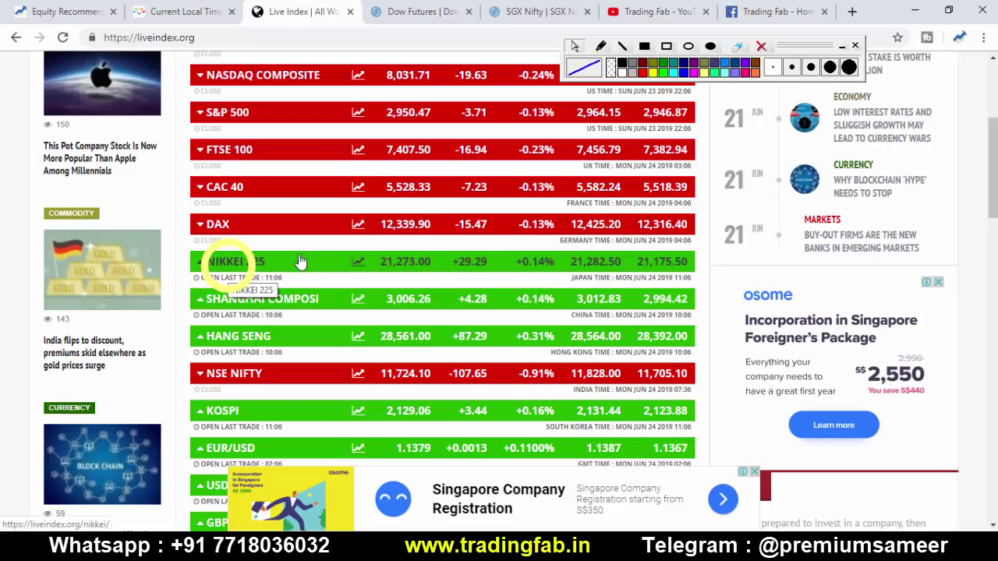
{"action": "left_click", "coordinate": [410, 11]}
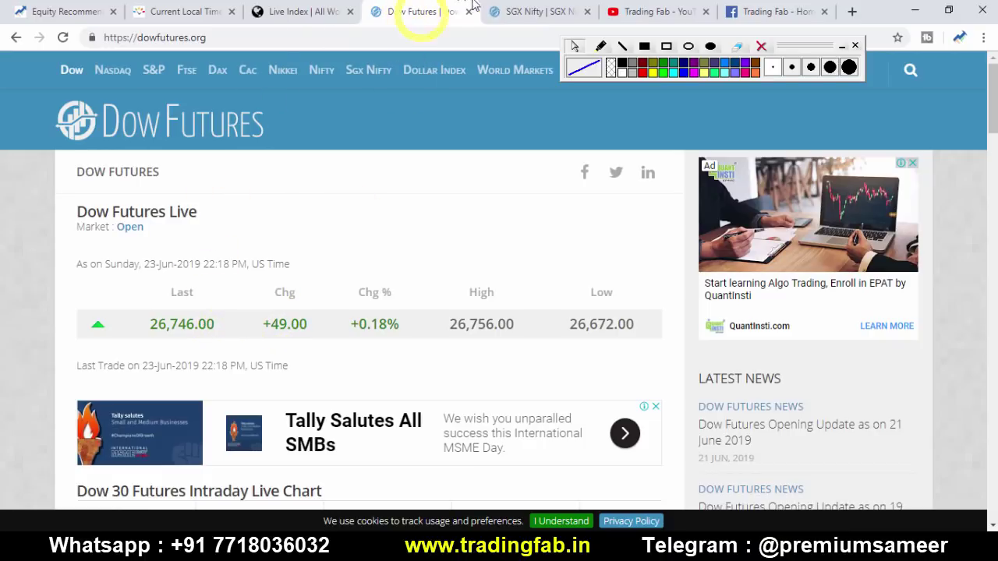
{"action": "left_click", "coordinate": [510, 10]}
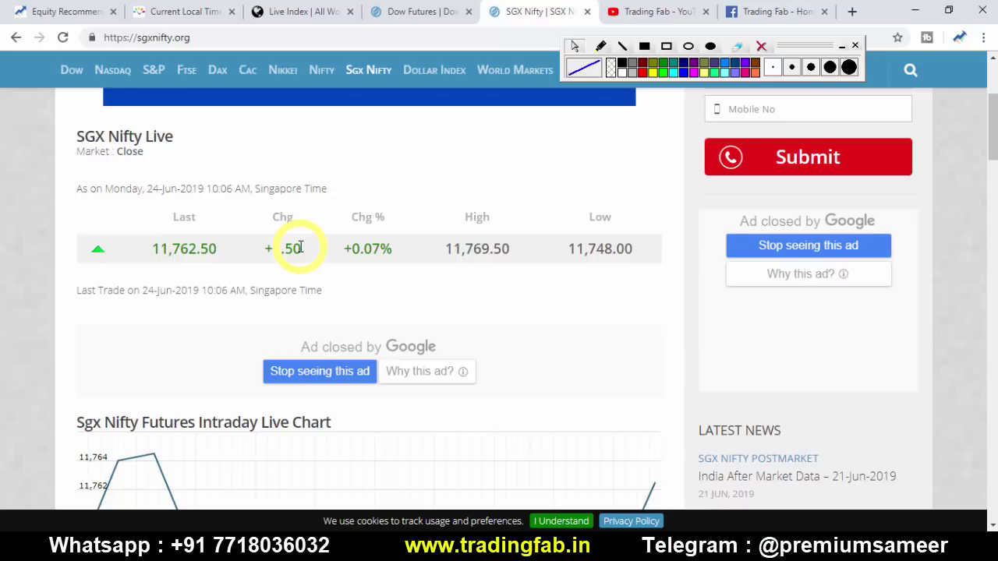
- Switch to TradeTiger's weekly NIFTY chart and draw lines connecting the two latest price peaks and the matching RSI peaks
{"action": "key", "text": "alt+Tab"}
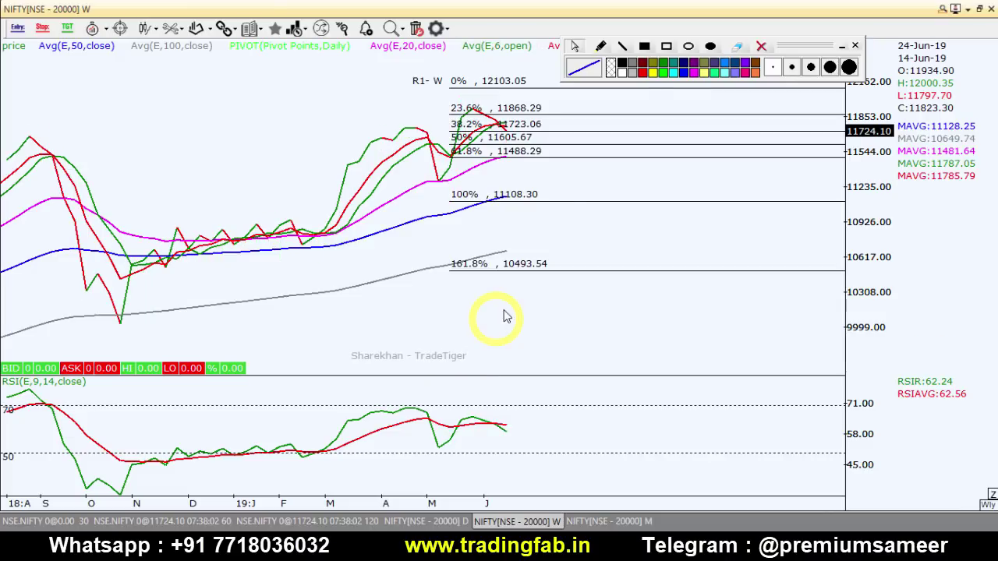
{"action": "left_click", "coordinate": [624, 48]}
{"action": "left_click_drag", "start_coordinate": [404, 126], "coordinate": [503, 107]}
{"action": "left_click_drag", "start_coordinate": [406, 405], "coordinate": [491, 421]}
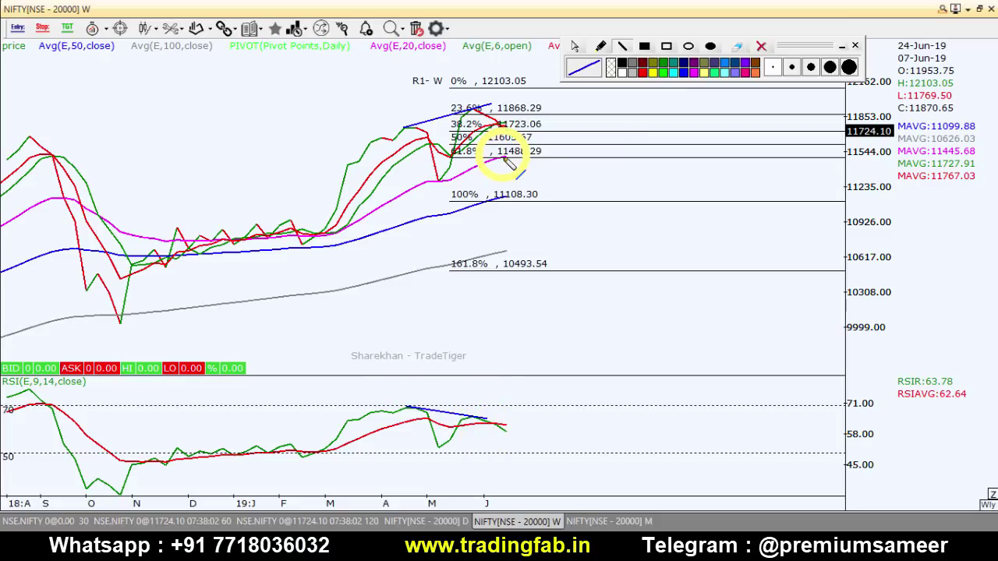
- Clear the drawn lines and examine the latest weekly candles against the moving averages and Fibonacci retracement levels
{"action": "left_click", "coordinate": [574, 45]}
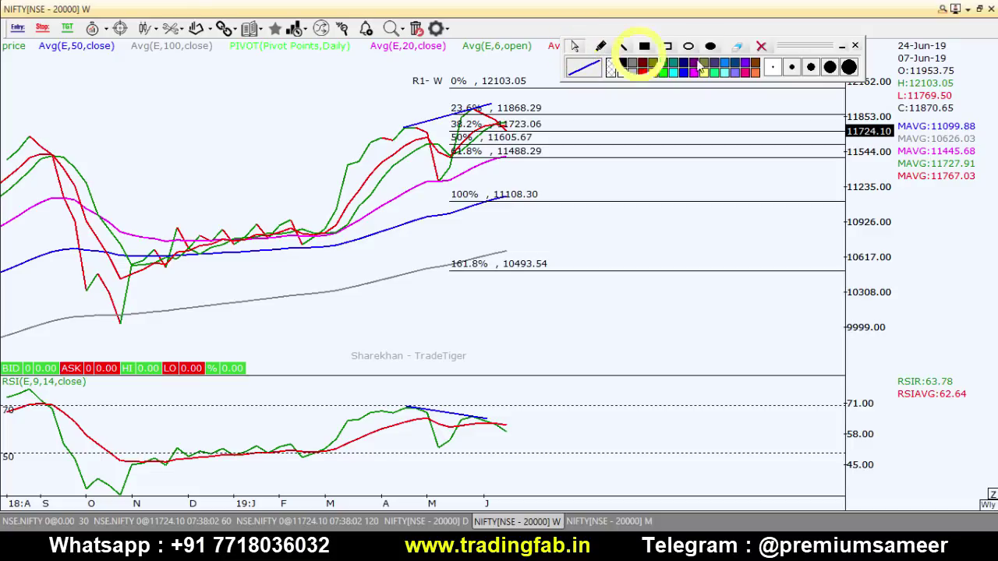
{"action": "left_click", "coordinate": [746, 48]}
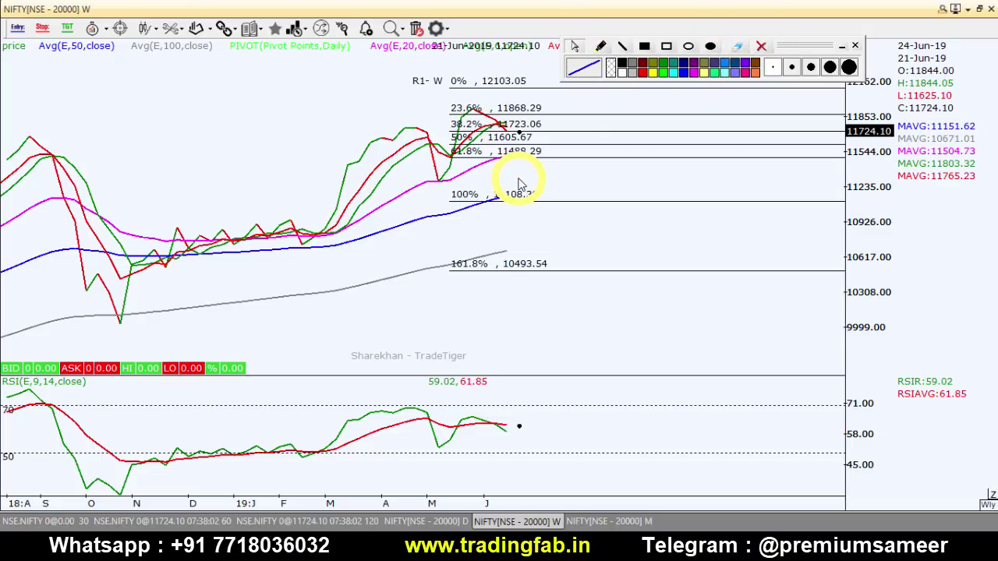
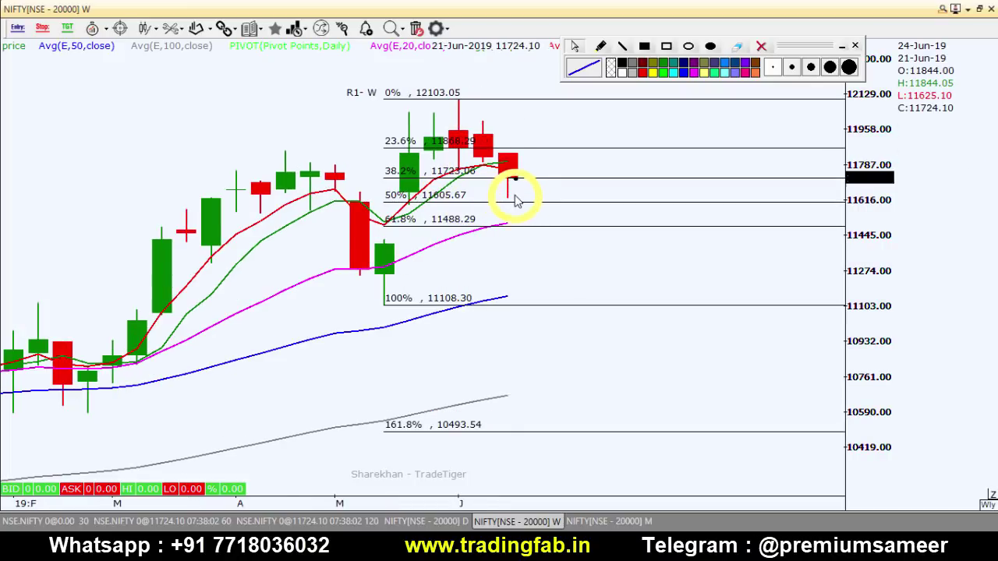
{"action": "scroll", "coordinate": [492, 195], "scroll_direction": "up", "scroll_amount": 1}
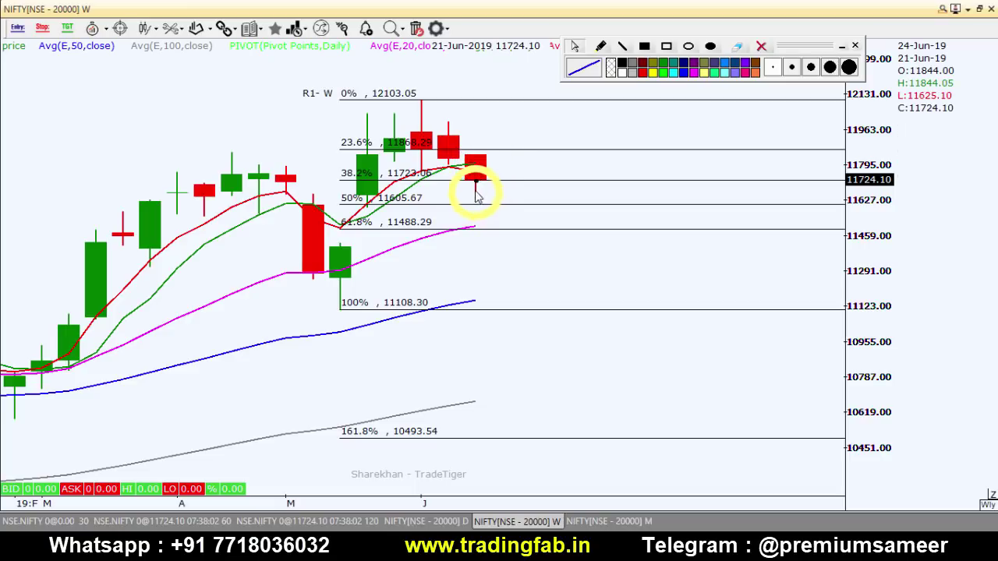
{"action": "scroll", "coordinate": [471, 171], "scroll_direction": "up", "scroll_amount": 1}
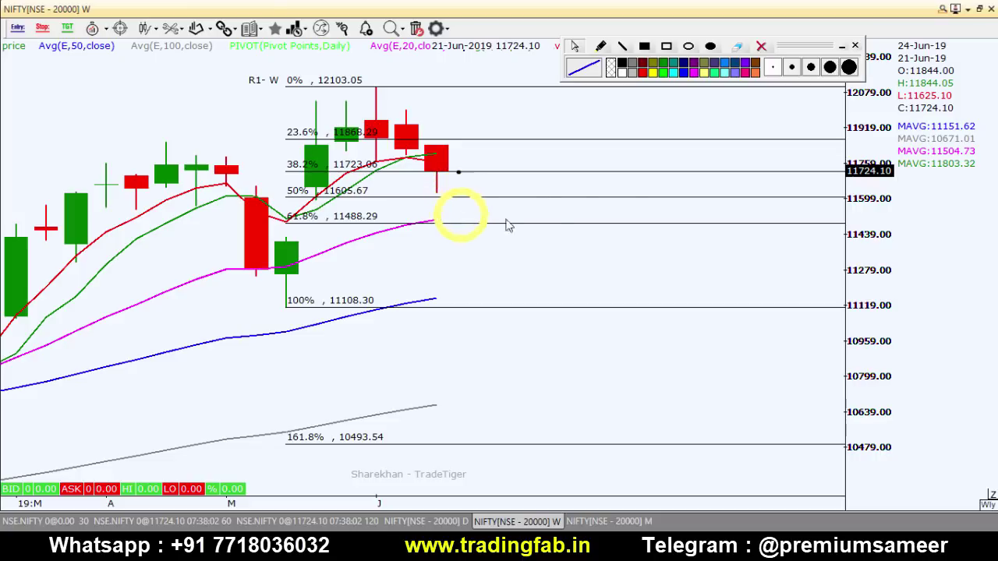
{"action": "scroll", "coordinate": [639, 228], "scroll_direction": "down", "scroll_amount": 2}
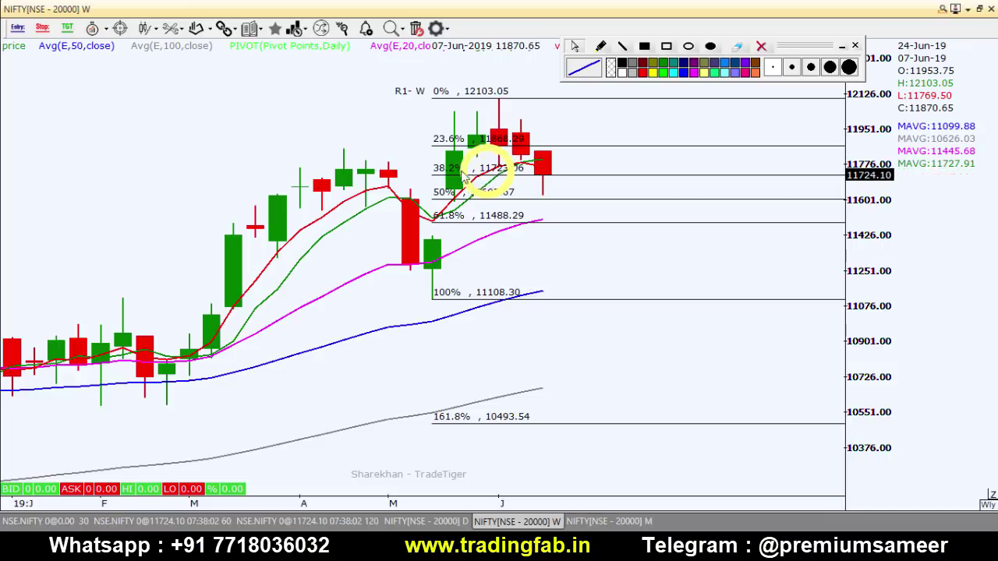
{"action": "scroll", "coordinate": [667, 208], "scroll_direction": "down", "scroll_amount": 3}
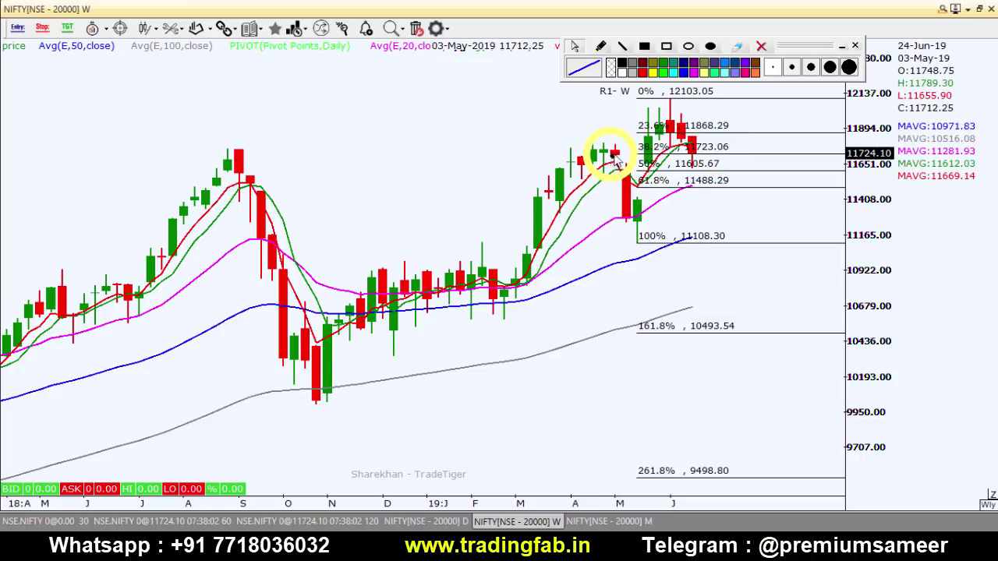
{"action": "scroll", "coordinate": [651, 152], "scroll_direction": "up", "scroll_amount": 2}
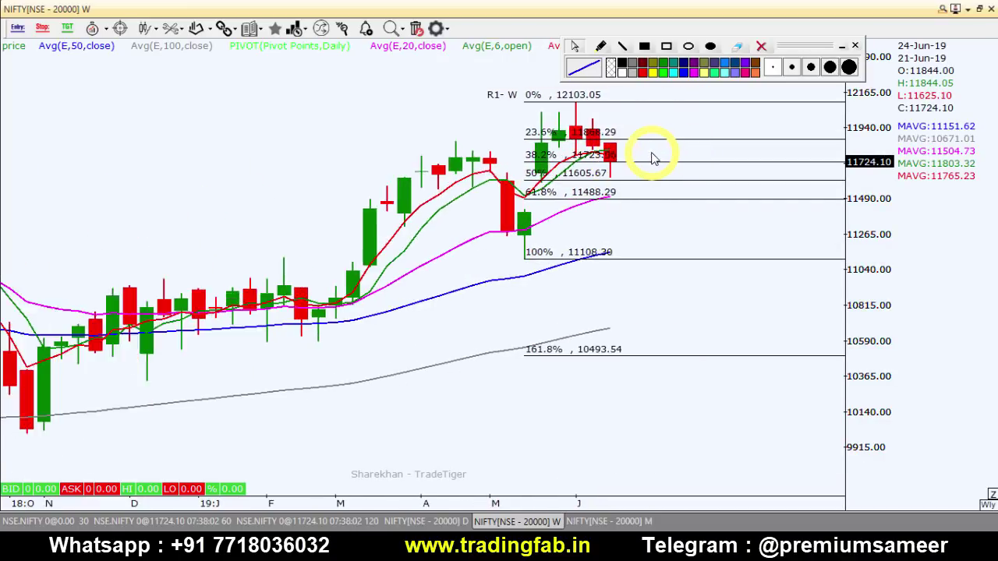
{"action": "scroll", "coordinate": [654, 158], "scroll_direction": "up", "scroll_amount": 1}
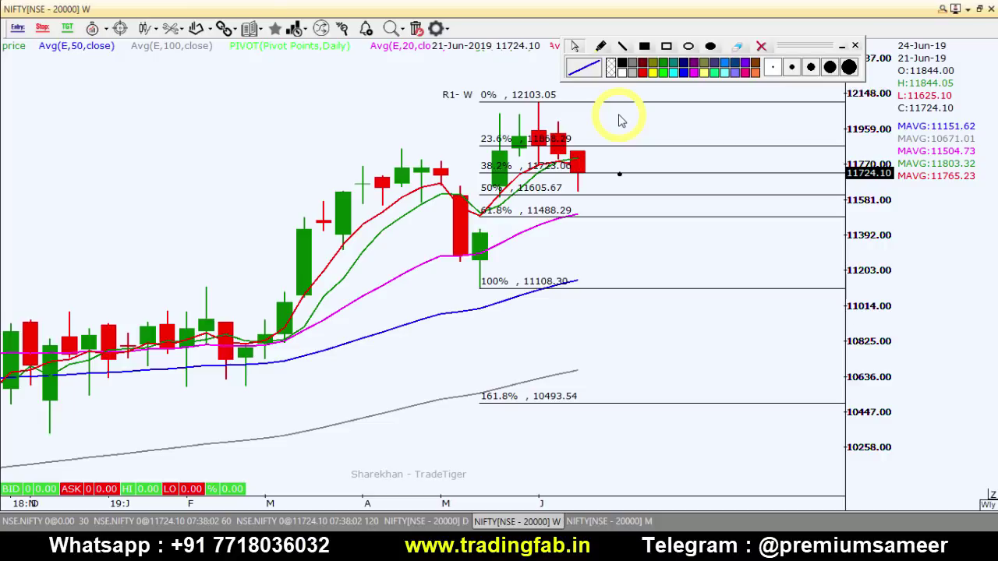
- Show the daily NIFTY chart as a line chart and trace the price swings freehand from the May low to the latest close
{"action": "left_click", "coordinate": [418, 520]}
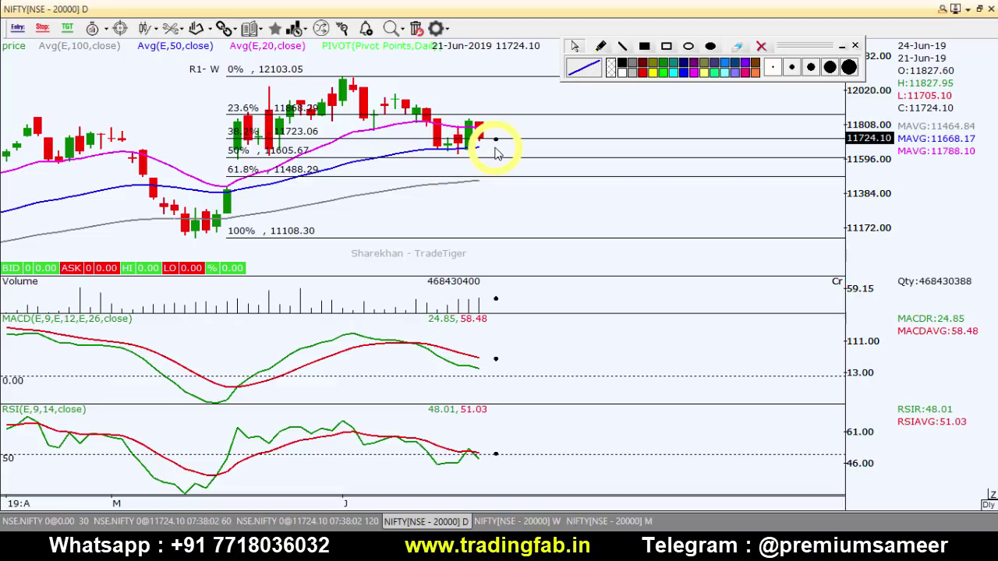
{"action": "key", "text": "l"}
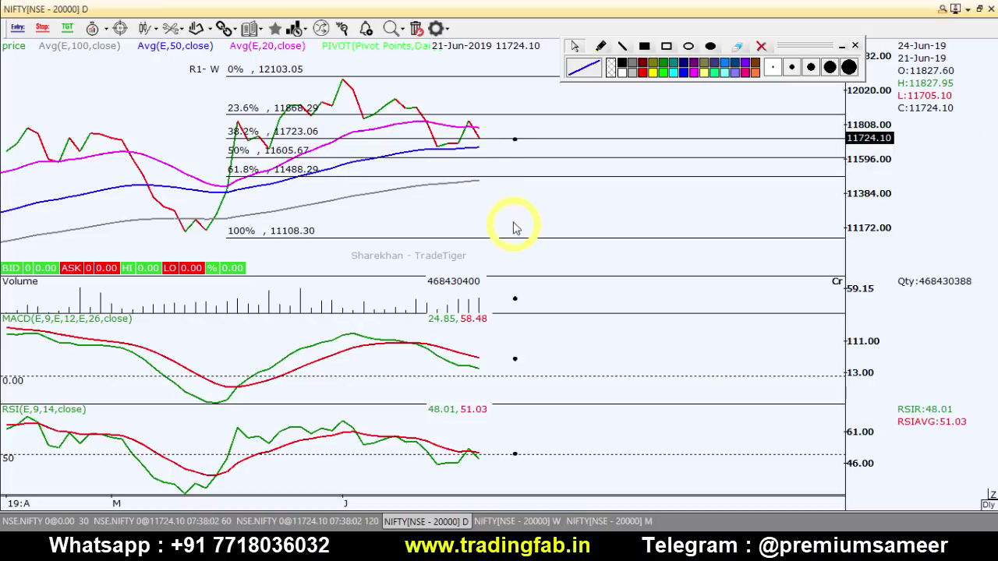
{"action": "left_click", "coordinate": [601, 47]}
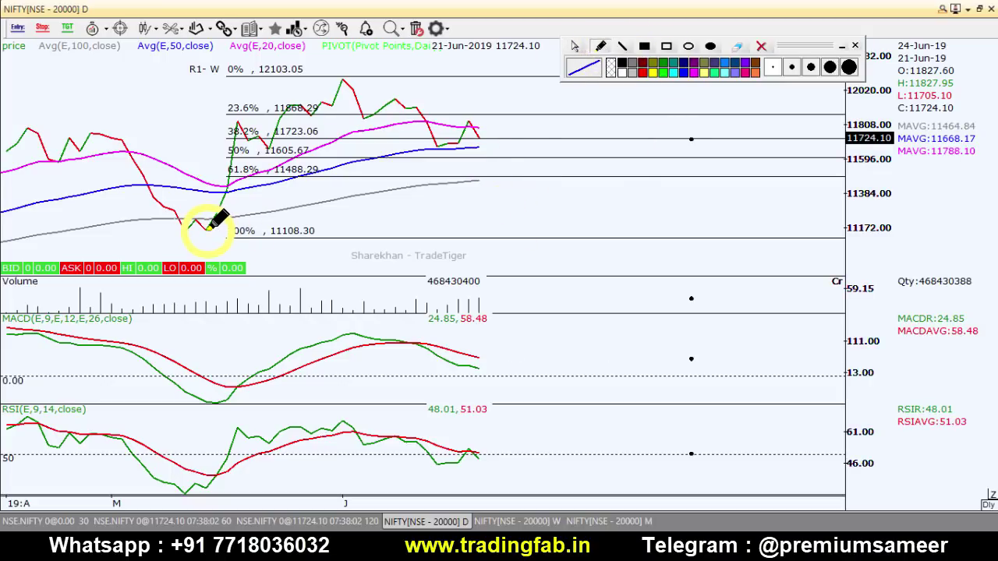
{"action": "mouse_move", "coordinate": [209, 227]}
{"action": "left_mouse_down"}
{"action": "mouse_move", "coordinate": [239, 125]}
{"action": "mouse_move", "coordinate": [264, 147]}
{"action": "mouse_move", "coordinate": [290, 109]}
{"action": "mouse_move", "coordinate": [321, 108]}
{"action": "mouse_move", "coordinate": [343, 84]}
{"action": "mouse_move", "coordinate": [364, 116]}
{"action": "left_mouse_up"}
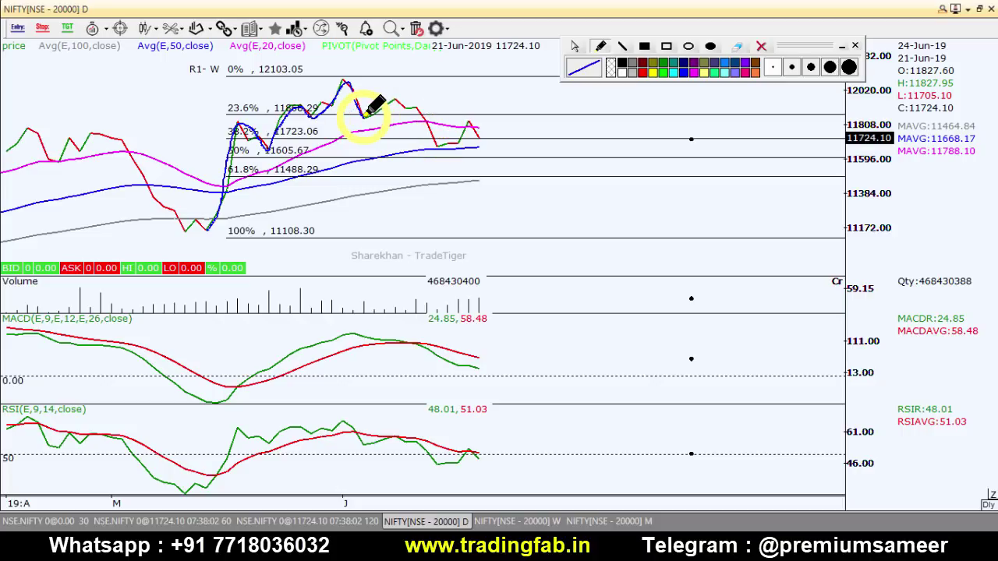
{"action": "mouse_move", "coordinate": [381, 109]}
{"action": "left_mouse_down"}
{"action": "mouse_move", "coordinate": [419, 114]}
{"action": "mouse_move", "coordinate": [443, 142]}
{"action": "mouse_move", "coordinate": [470, 123]}
{"action": "mouse_move", "coordinate": [480, 139]}
{"action": "left_mouse_up"}
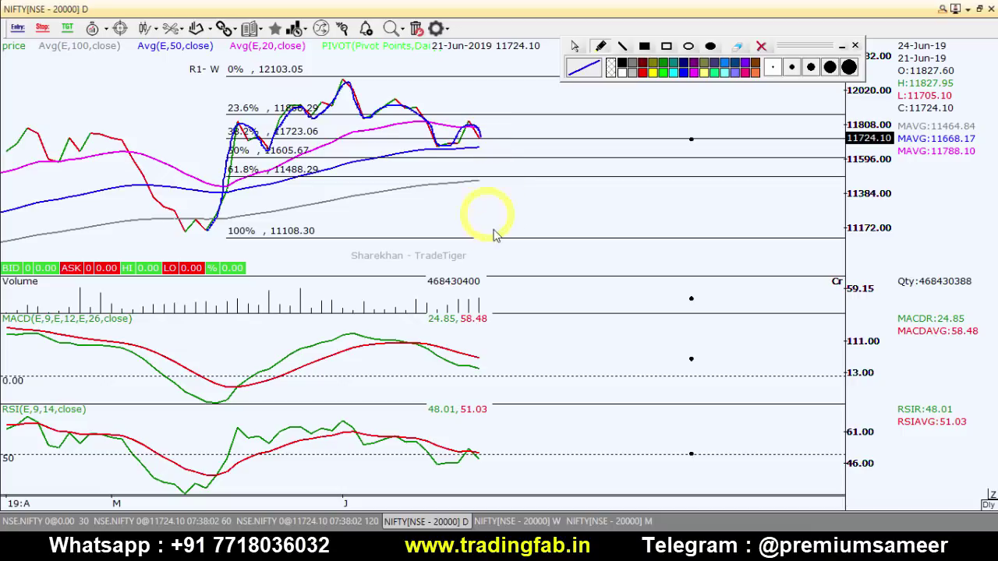
- Sketch a falling wave with a rising support line below the price, add short strokes after the latest close, and clear all annotations
{"action": "mouse_move", "coordinate": [500, 217]}
{"action": "left_mouse_down"}
{"action": "mouse_move", "coordinate": [607, 308]}
{"action": "mouse_move", "coordinate": [620, 285]}
{"action": "mouse_move", "coordinate": [630, 293]}
{"action": "mouse_move", "coordinate": [658, 269]}
{"action": "mouse_move", "coordinate": [666, 281]}
{"action": "left_mouse_up"}
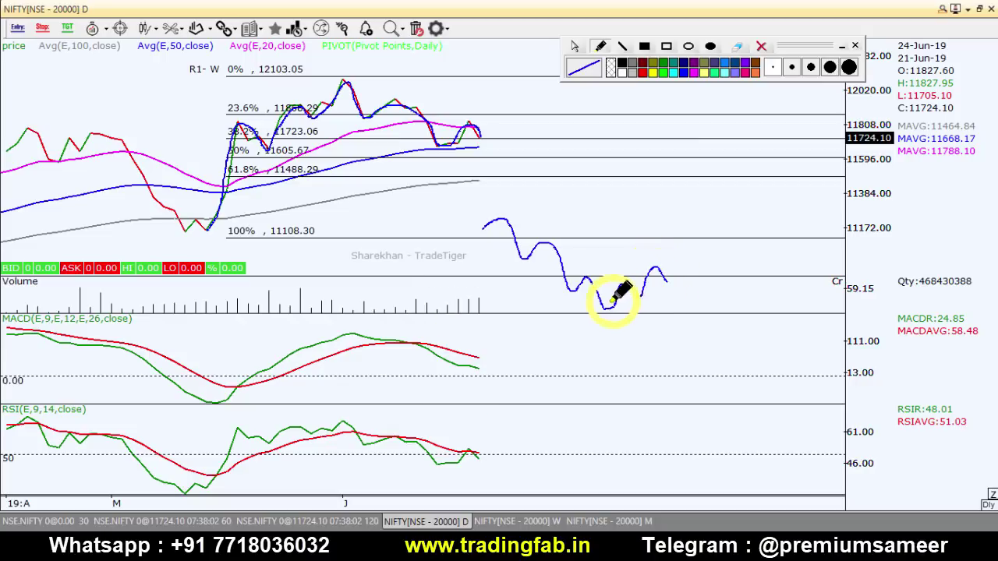
{"action": "left_click_drag", "start_coordinate": [605, 308], "coordinate": [670, 281]}
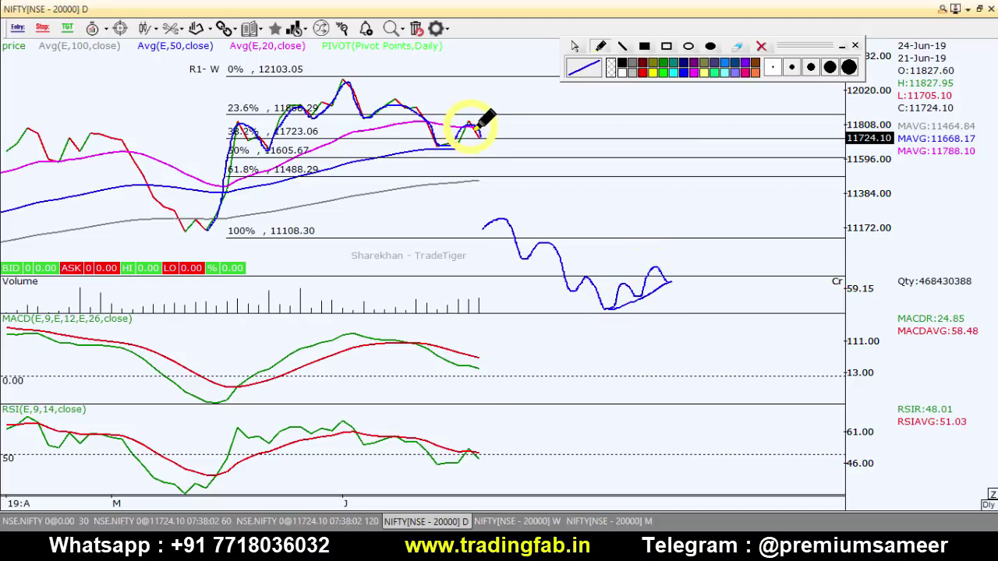
{"action": "mouse_move", "coordinate": [496, 122]}
{"action": "left_mouse_down"}
{"action": "mouse_move", "coordinate": [485, 133]}
{"action": "mouse_move", "coordinate": [504, 112]}
{"action": "left_mouse_up"}
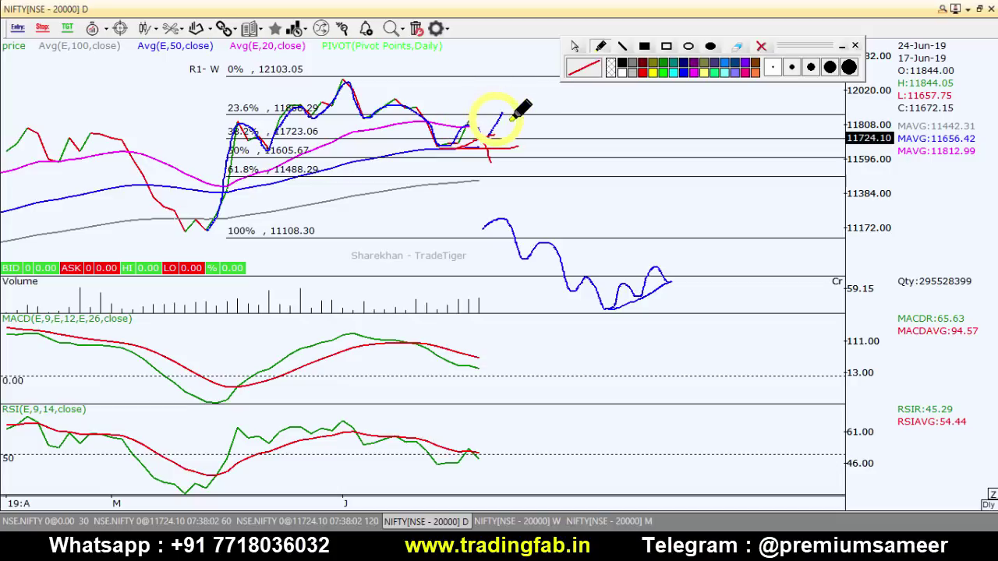
{"action": "left_click_drag", "start_coordinate": [498, 102], "coordinate": [511, 122]}
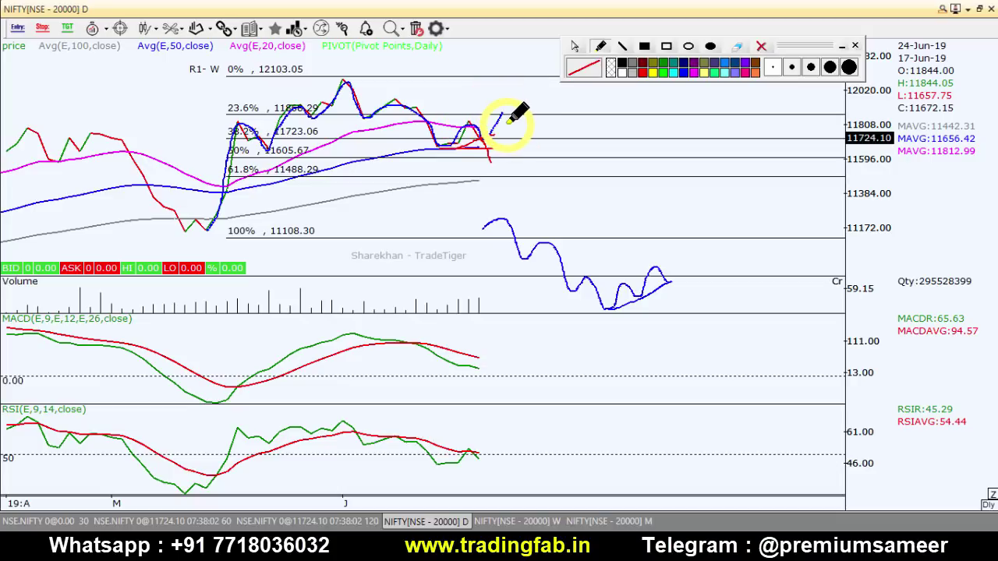
{"action": "left_click", "coordinate": [761, 47]}
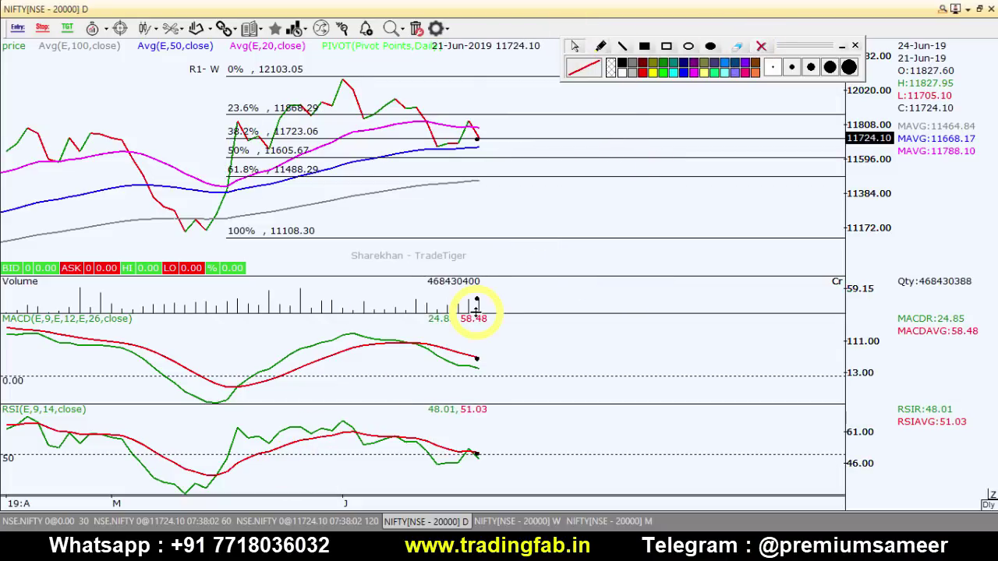
- Open the 60-minute NIFTY chart and delete its Fibonacci retracement and the H2 to H7 intraday level lines
{"action": "left_click", "coordinate": [208, 521]}
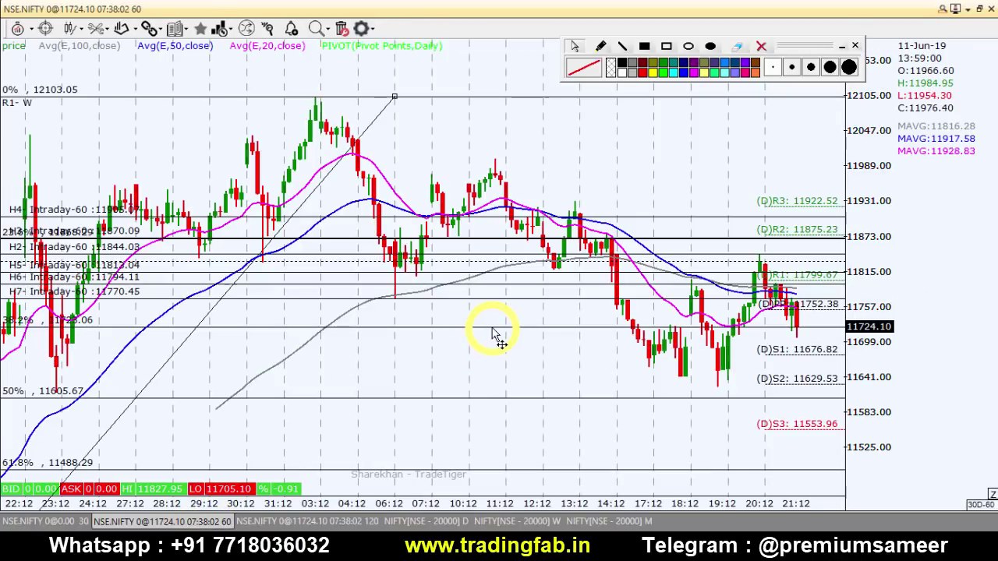
{"action": "left_click", "coordinate": [496, 299]}
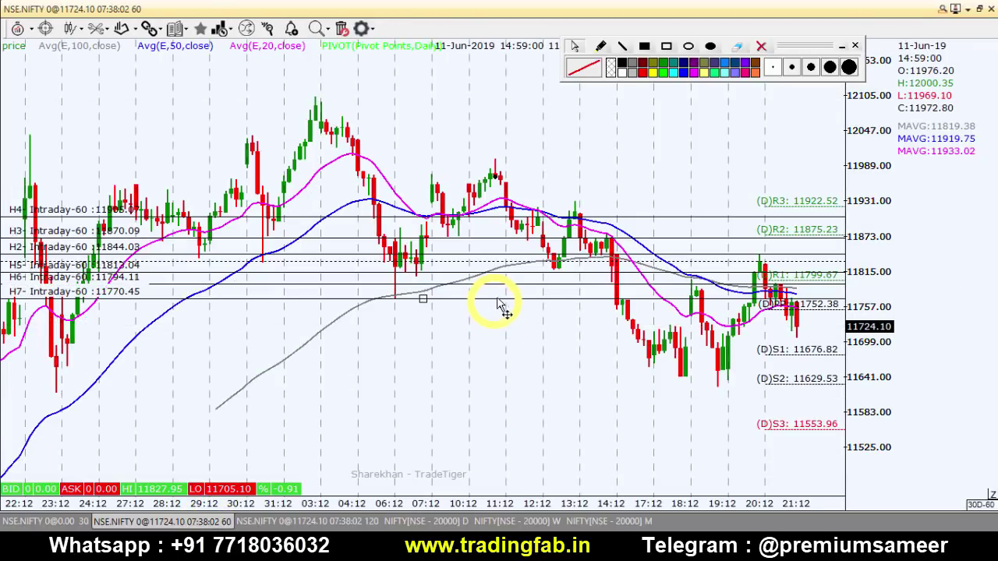
{"action": "key", "text": "Delete"}
{"action": "left_click", "coordinate": [506, 278]}
{"action": "key", "text": "Delete"}
{"action": "left_click", "coordinate": [507, 266]}
{"action": "key", "text": "Delete"}
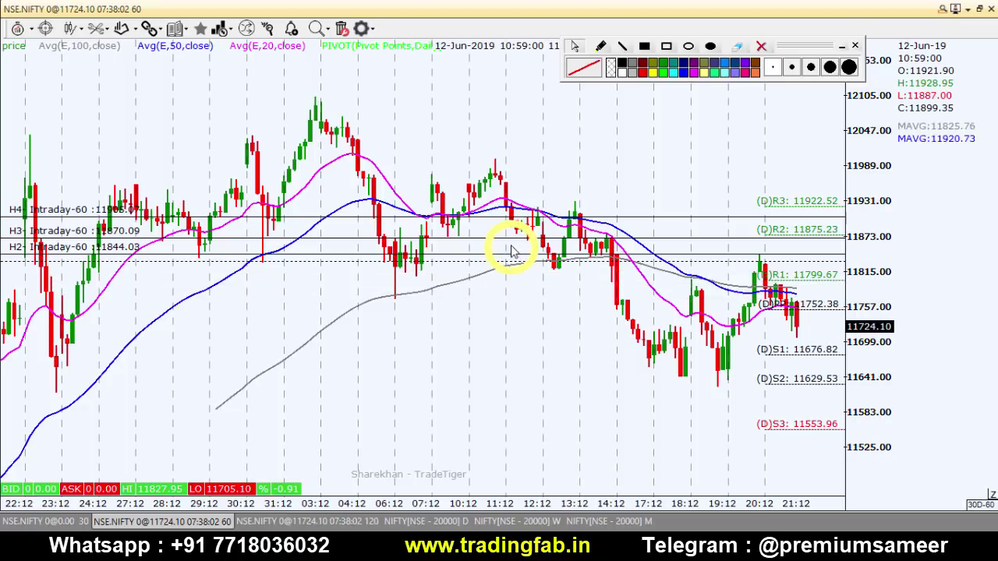
{"action": "left_click", "coordinate": [512, 254]}
{"action": "key", "text": "Delete"}
{"action": "left_click", "coordinate": [511, 239]}
{"action": "key", "text": "Delete"}
{"action": "left_click", "coordinate": [510, 217]}
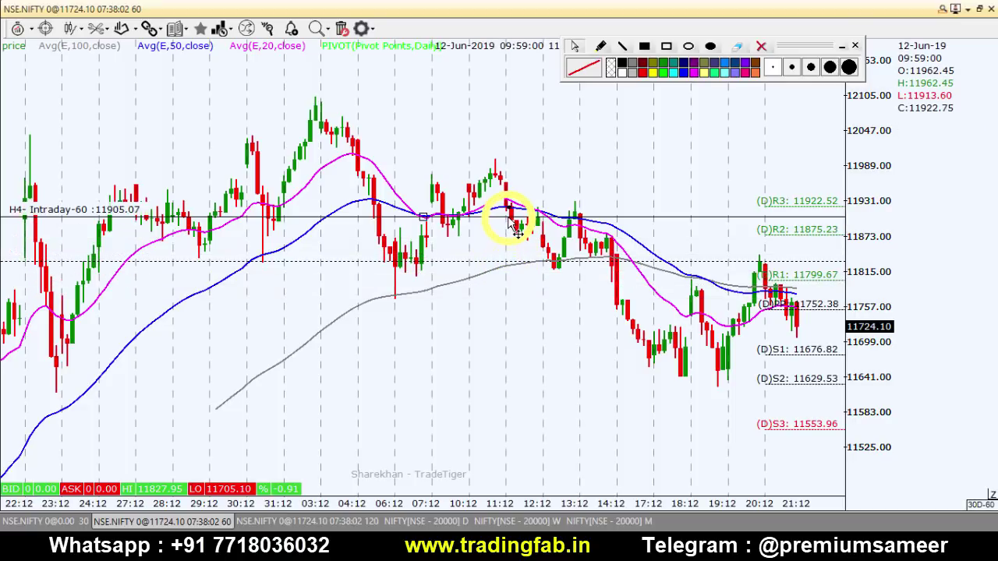
{"action": "key", "text": "Delete"}
- Examine the latest 60-minute candles around the daily pivot, support and resistance levels
{"action": "scroll", "coordinate": [445, 289], "scroll_direction": "down", "scroll_amount": 5}
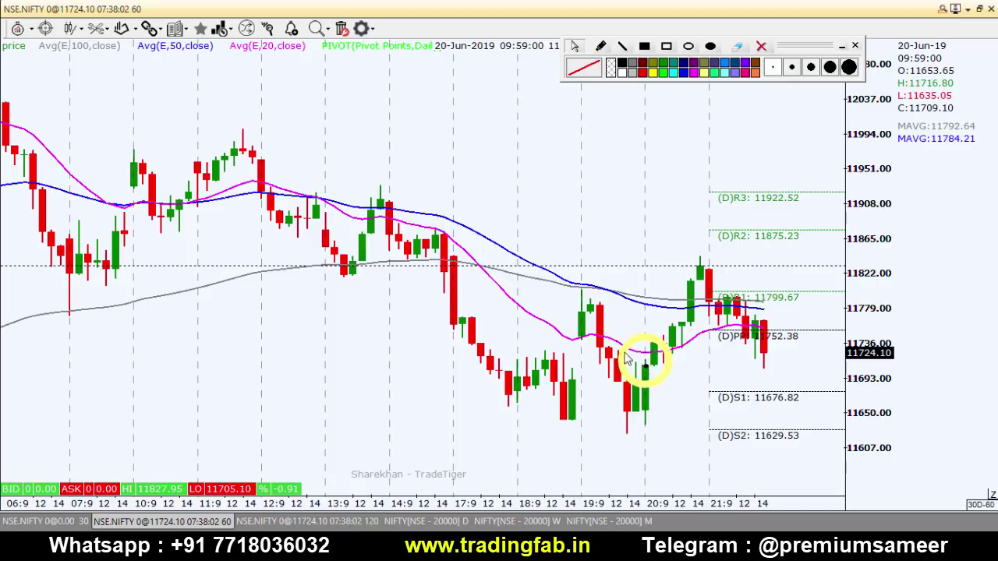
{"action": "scroll", "coordinate": [624, 355], "scroll_direction": "down", "scroll_amount": 3}
{"action": "scroll", "coordinate": [735, 300], "scroll_direction": "down", "scroll_amount": 3}
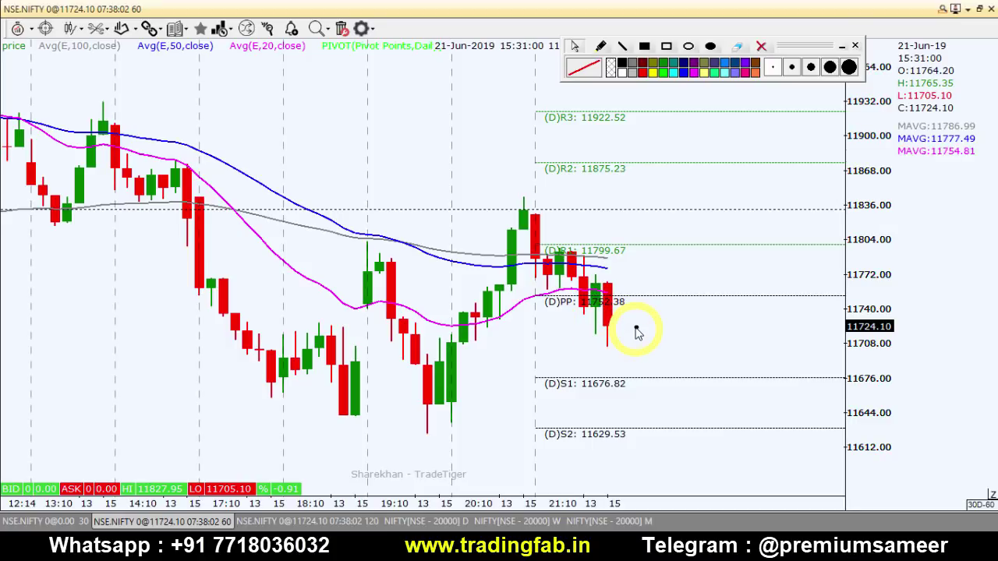
- Place three horizontal support lines below the latest close on the 60-minute chart, at about 11704.89, 11683.93 and 11657.57
{"action": "left_click_drag", "start_coordinate": [634, 333], "coordinate": [646, 351]}
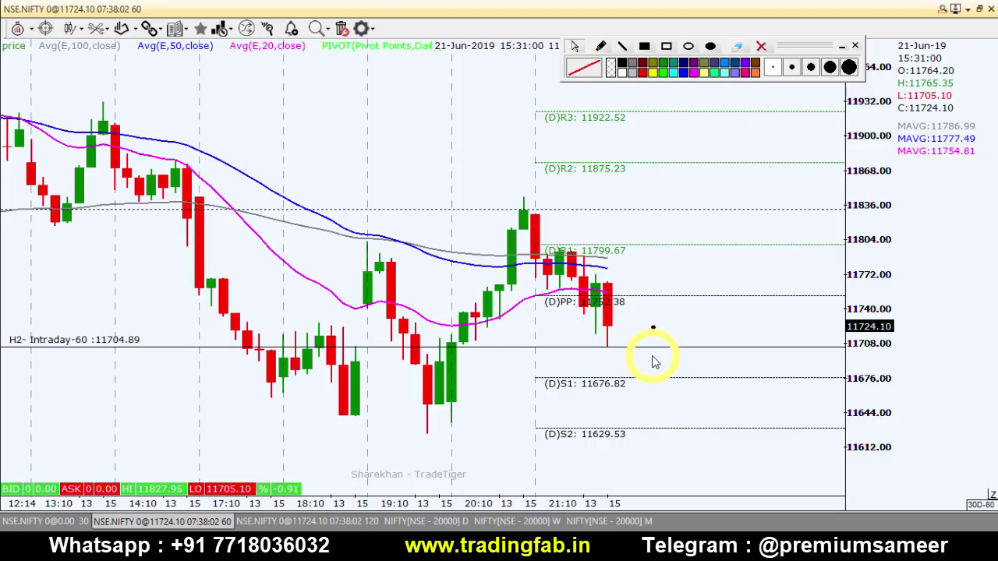
{"action": "left_click_drag", "start_coordinate": [654, 366], "coordinate": [653, 373]}
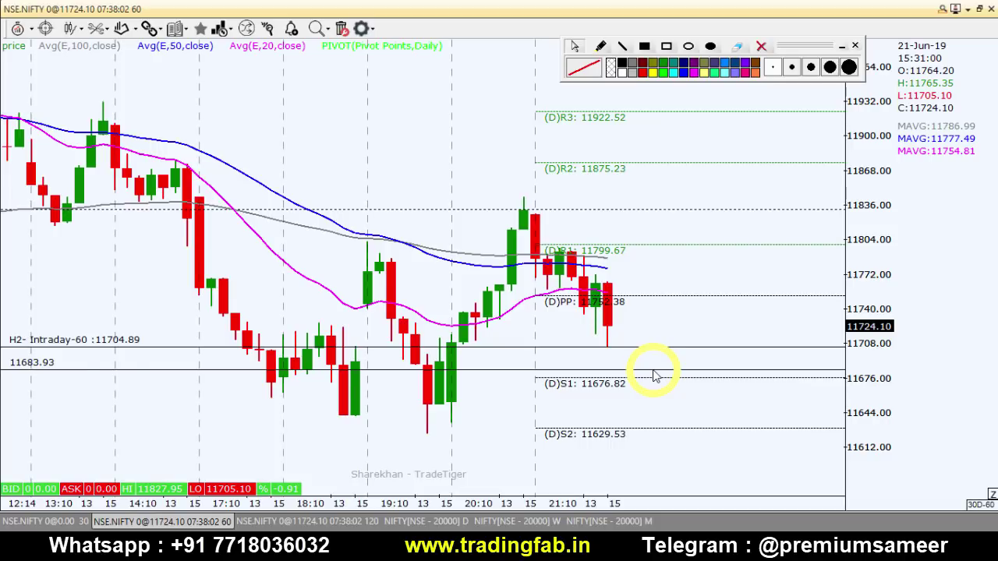
{"action": "left_click_drag", "start_coordinate": [654, 374], "coordinate": [660, 399]}
{"action": "left_click", "coordinate": [660, 405]}
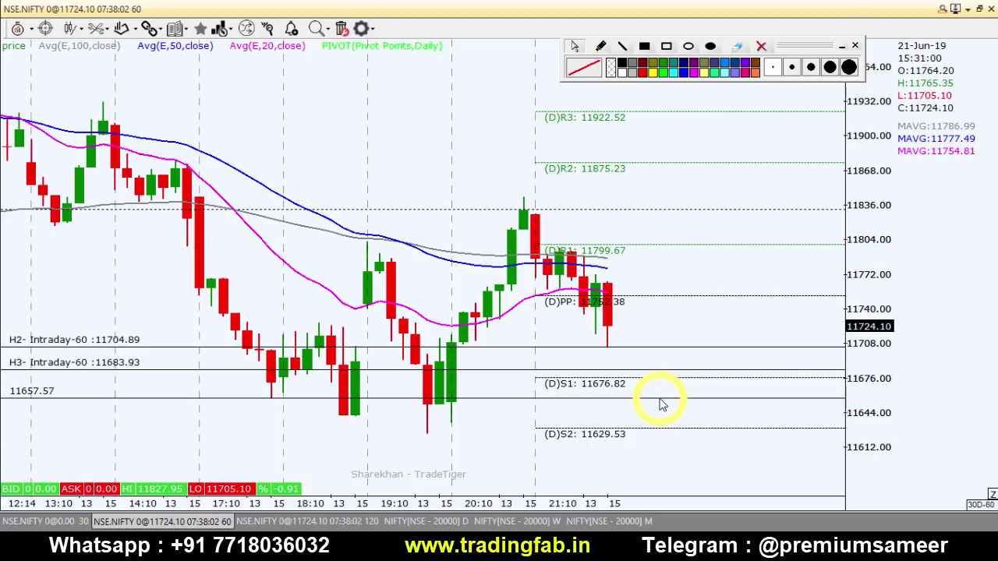
{"action": "left_click_drag", "start_coordinate": [660, 404], "coordinate": [661, 405]}
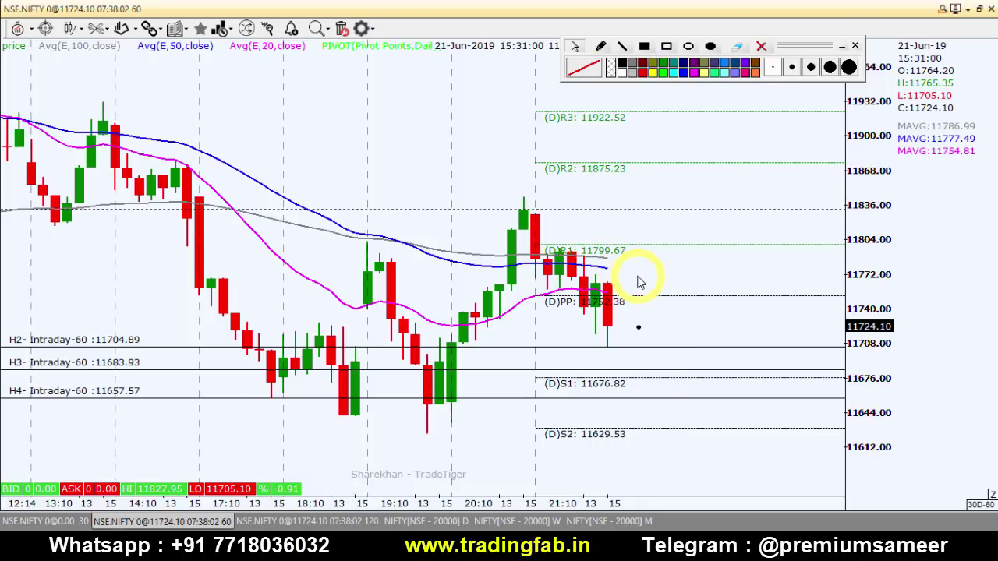
- Place three horizontal resistance lines above the latest close on the 60-minute chart, at about 11799.80, 11819.79 and 11831.96
{"action": "scroll", "coordinate": [636, 281], "scroll_direction": "up", "scroll_amount": 1}
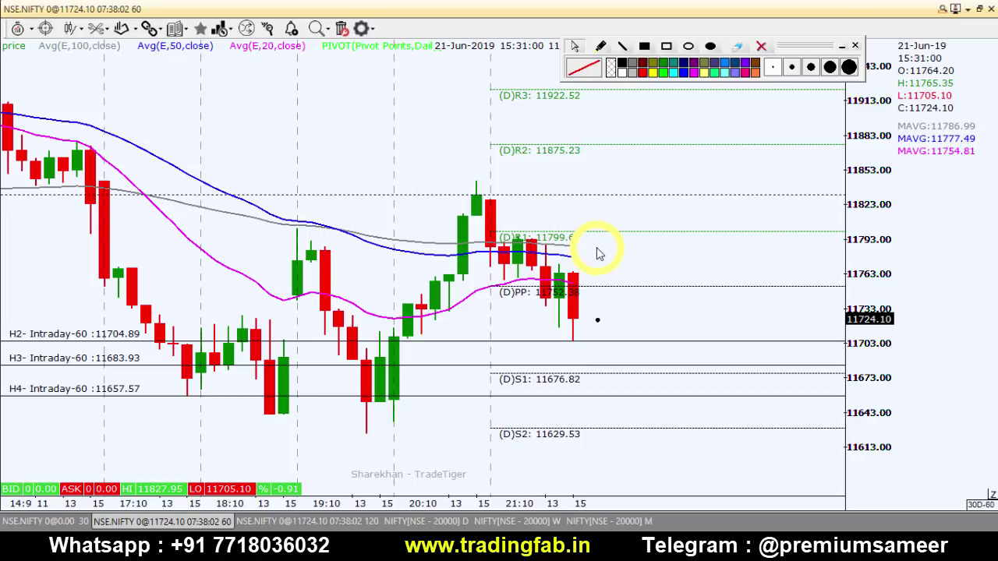
{"action": "left_click", "coordinate": [622, 232]}
{"action": "left_click_drag", "start_coordinate": [622, 234], "coordinate": [624, 232]}
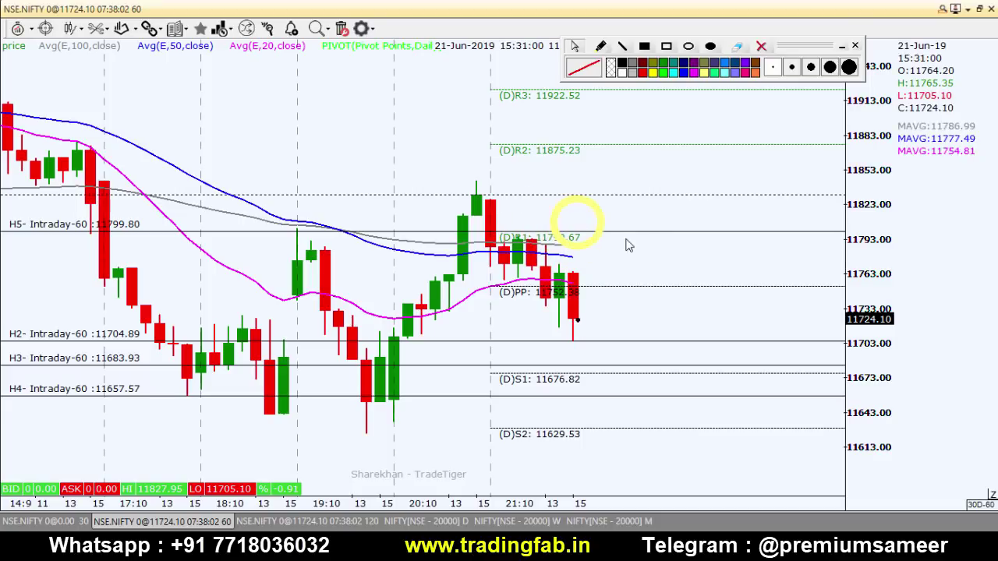
{"action": "scroll", "coordinate": [683, 274], "scroll_direction": "down", "scroll_amount": 1}
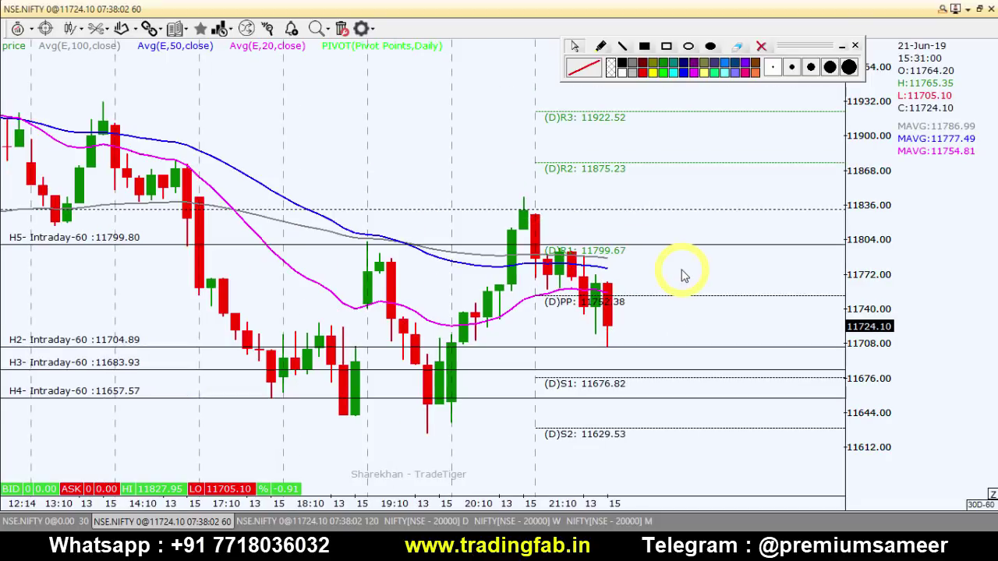
{"action": "left_click_drag", "start_coordinate": [643, 221], "coordinate": [595, 225]}
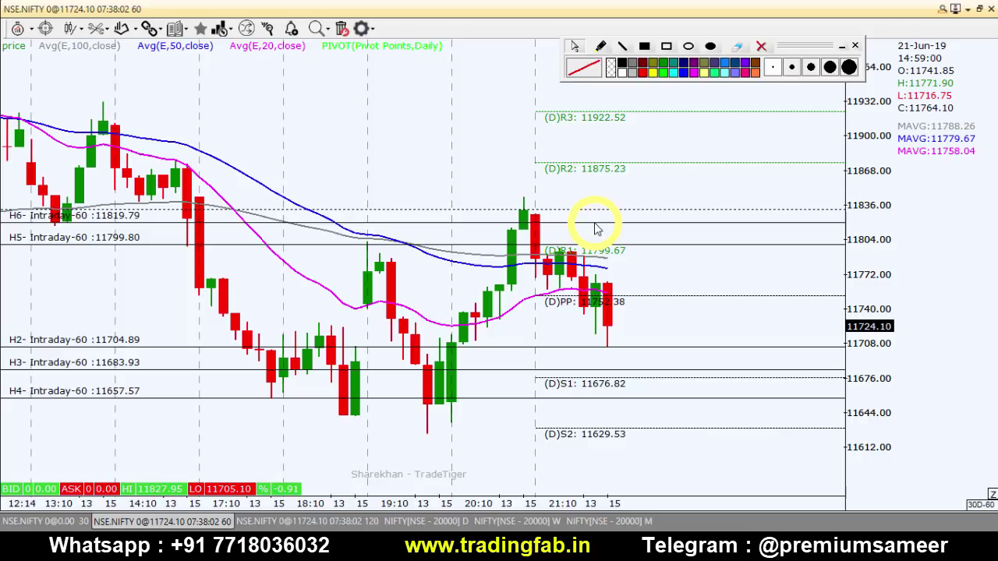
{"action": "left_click_drag", "start_coordinate": [608, 229], "coordinate": [625, 211]}
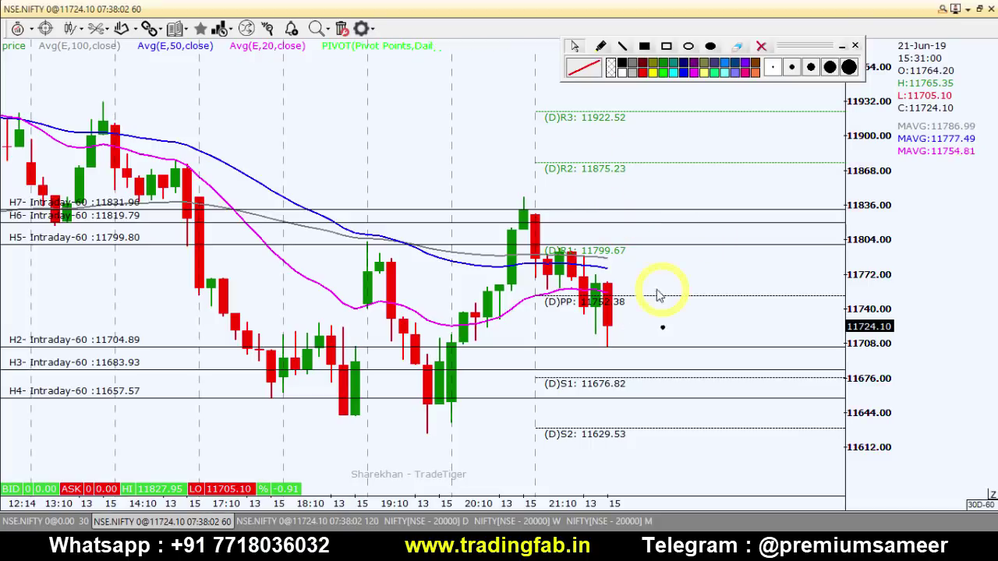
{"action": "scroll", "coordinate": [641, 278], "scroll_direction": "up", "scroll_amount": 1}
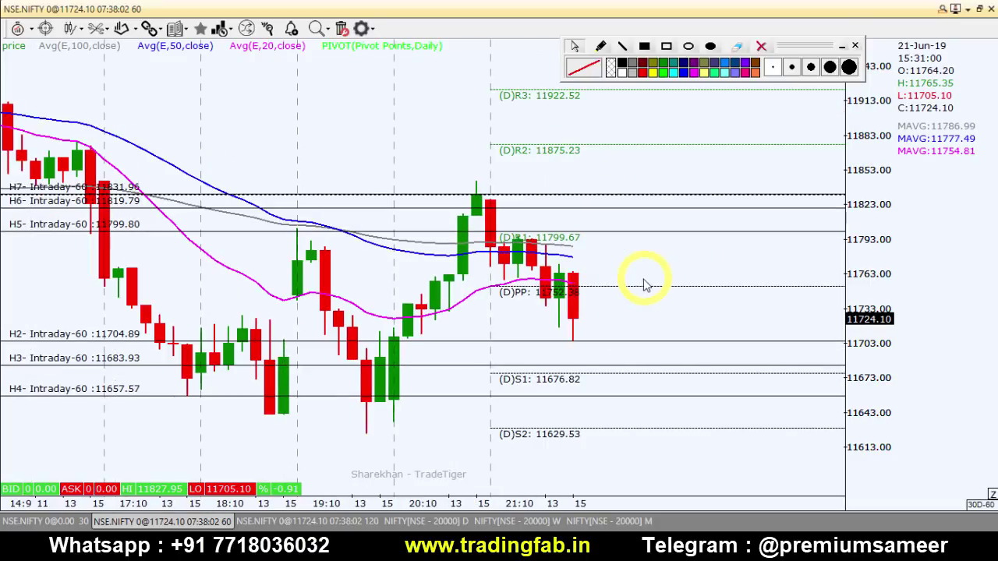